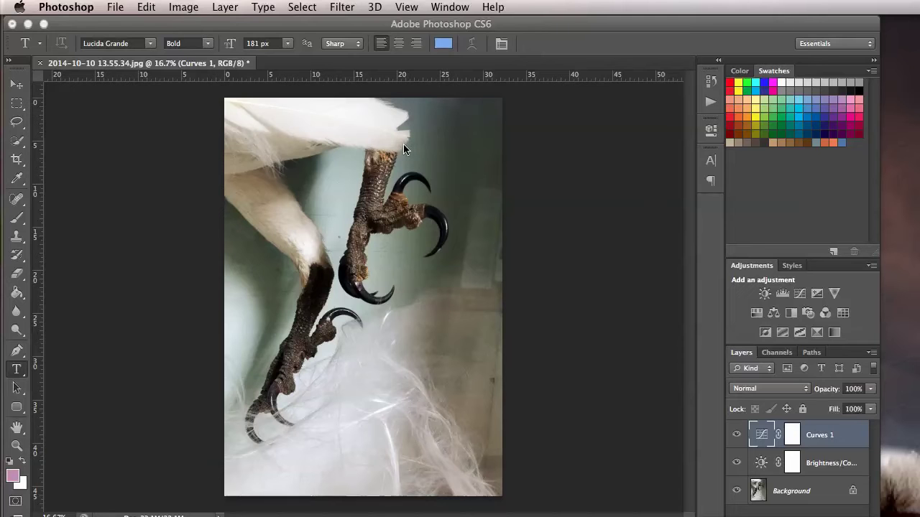
# Create a paragraph text box over the feathers in the photo's lower right area and enter "Animals"
pyautogui.click(180, 7)
pyautogui.click(174, 6)
pyautogui.click(22, 371)
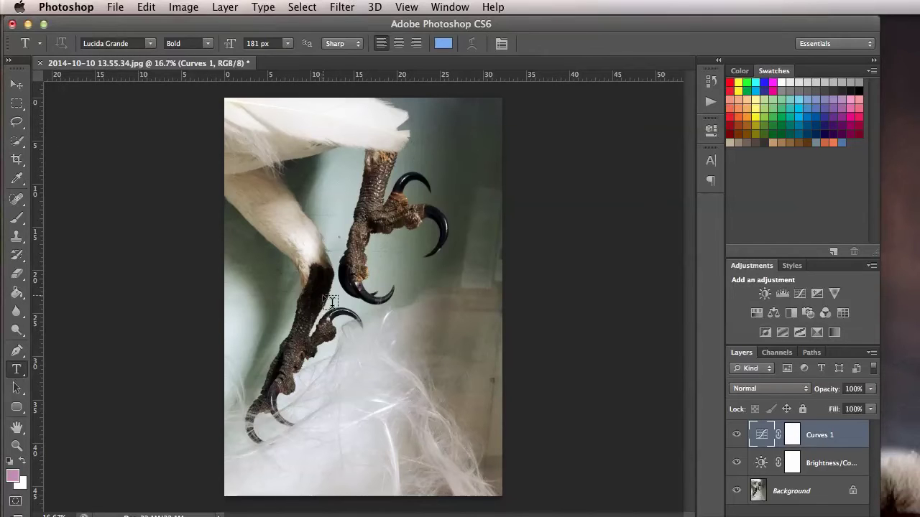
pyautogui.moveTo(323, 309); pyautogui.dragTo(495, 483)
pyautogui.write('Animals')
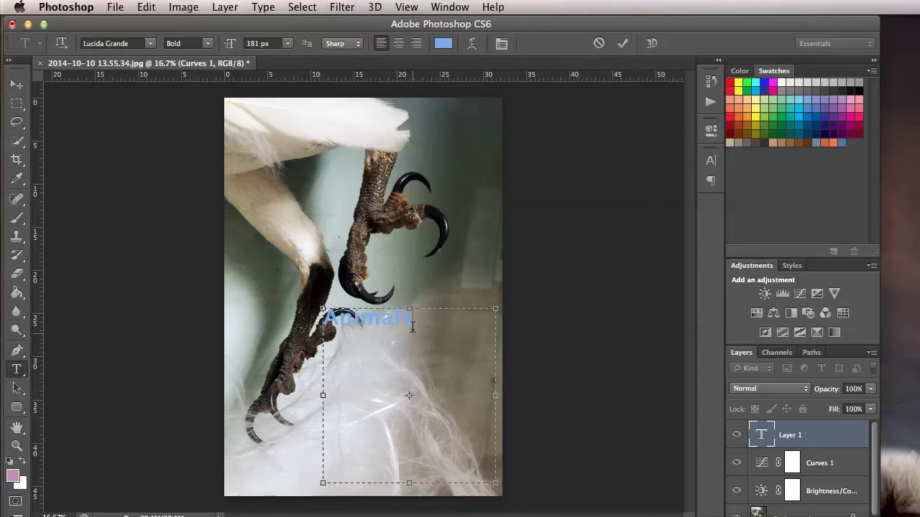
# Change the colour of the whole word "Animals" to the darker blue #2664b3
pyautogui.moveTo(411, 318); pyautogui.dragTo(322, 318)
pyautogui.moveTo(413, 318); pyautogui.dragTo(322, 318)
pyautogui.click(404, 313)
pyautogui.moveTo(420, 317); pyautogui.dragTo(322, 318)
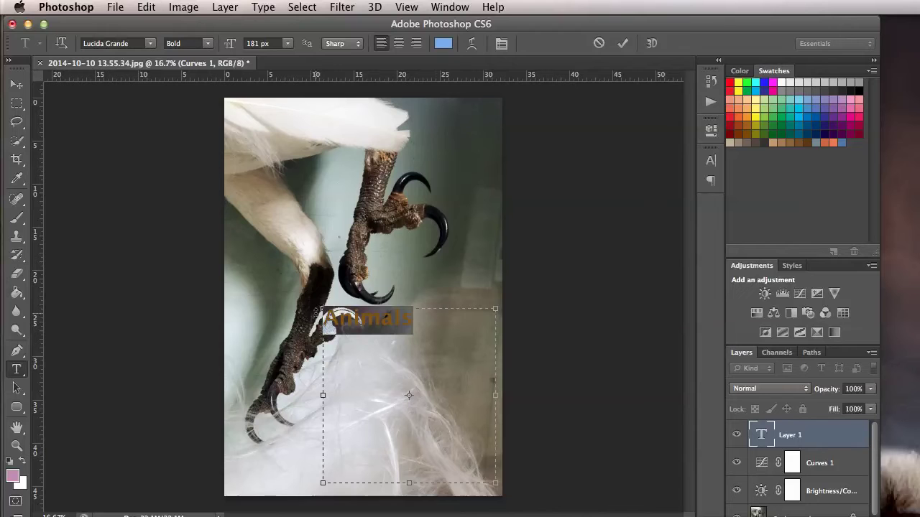
pyautogui.click(393, 321)
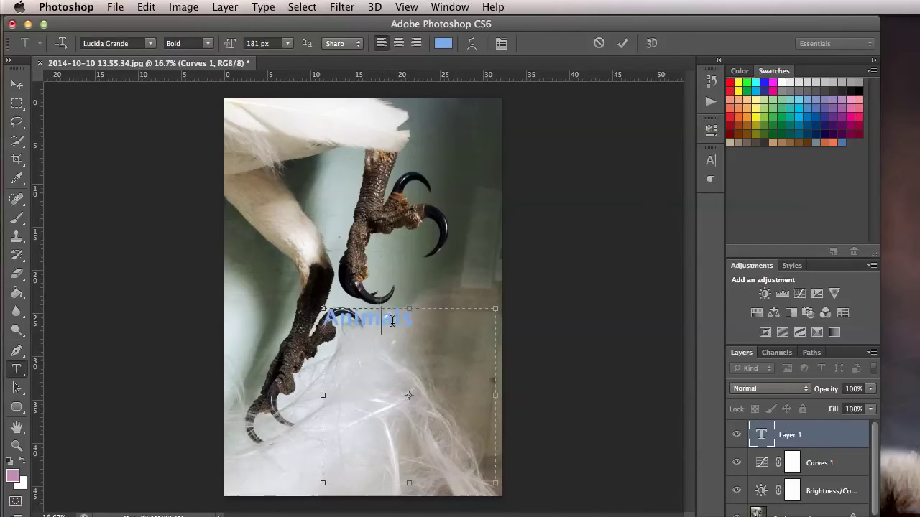
pyautogui.moveTo(417, 318); pyautogui.dragTo(320, 310)
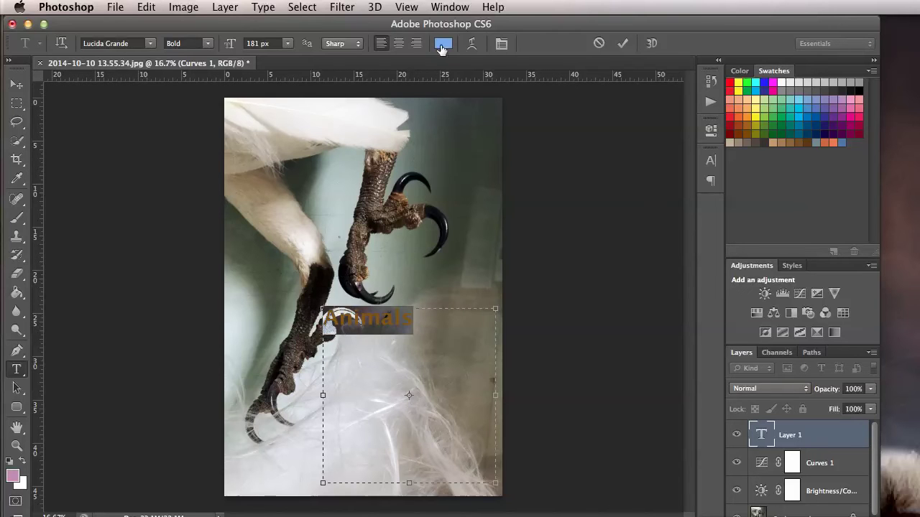
pyautogui.click(443, 45)
pyautogui.moveTo(339, 241); pyautogui.dragTo(388, 284)
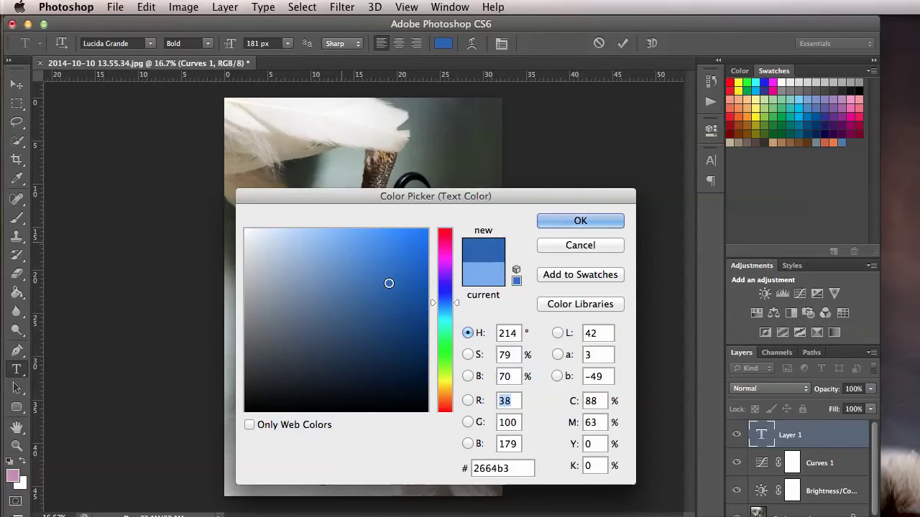
pyautogui.press('Return')
# Set the font size of the whole word "Animals" to 300 px, trying 200 px first
pyautogui.click(386, 316)
pyautogui.moveTo(432, 318); pyautogui.dragTo(314, 312)
pyautogui.click(392, 322)
pyautogui.doubleClick(376, 316)
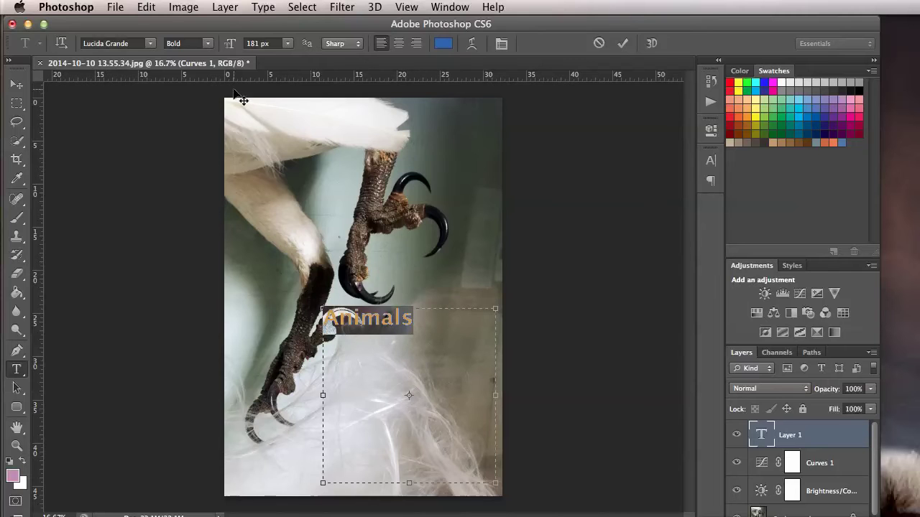
pyautogui.click(289, 43)
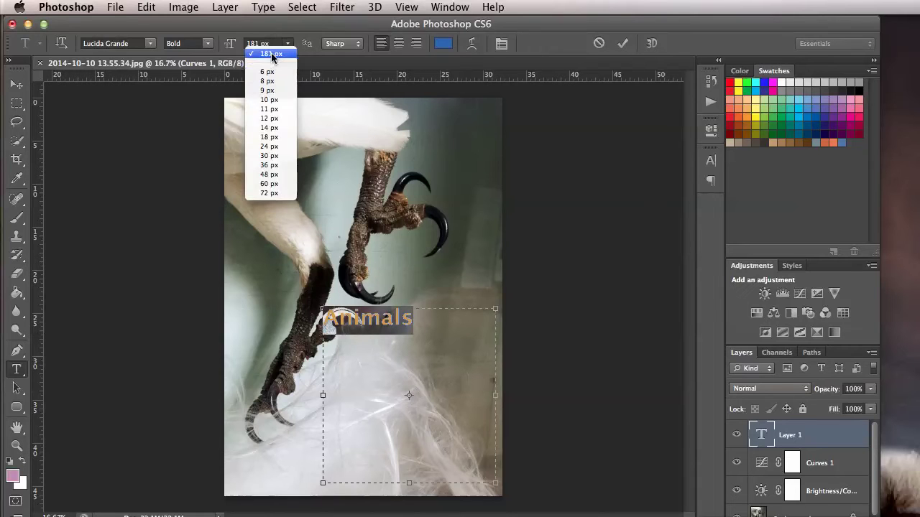
pyautogui.click(272, 52)
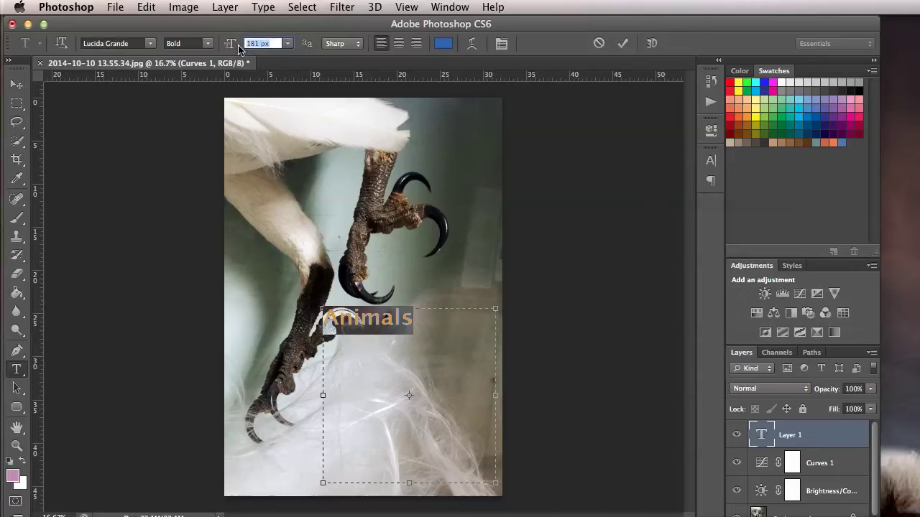
pyautogui.write('200')
pyautogui.press('Return')
pyautogui.write('300')
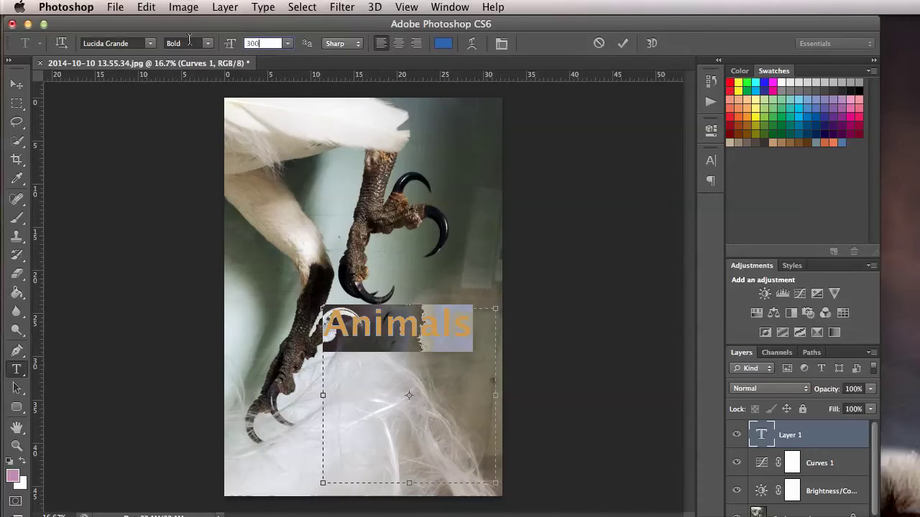
# Set the "Animals" text to the Avenir Next font in the Regular style, trying Ultra Light first
pyautogui.click(129, 43)
pyautogui.write('Avenir Next')
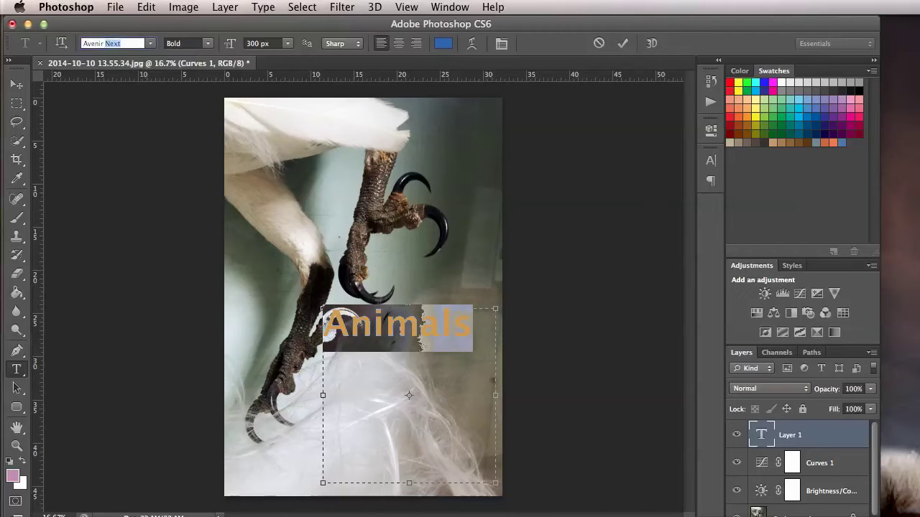
pyautogui.click(173, 43)
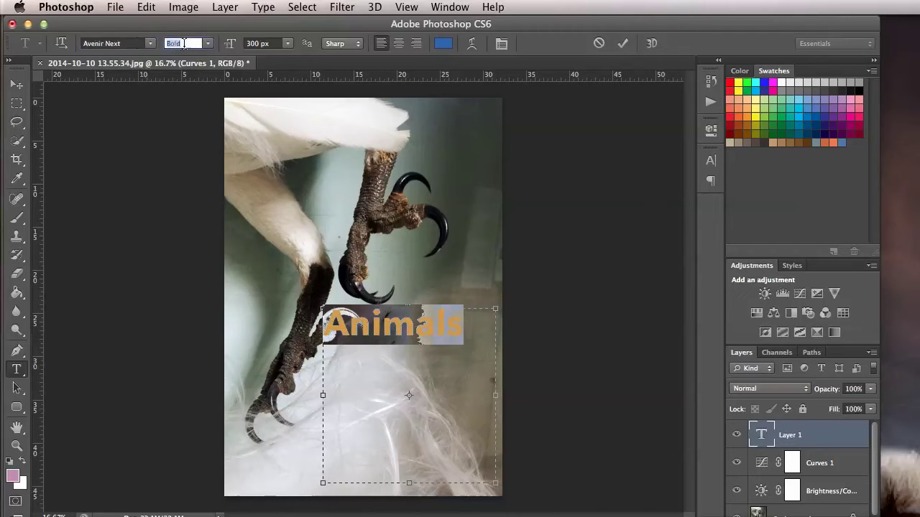
pyautogui.click(207, 44)
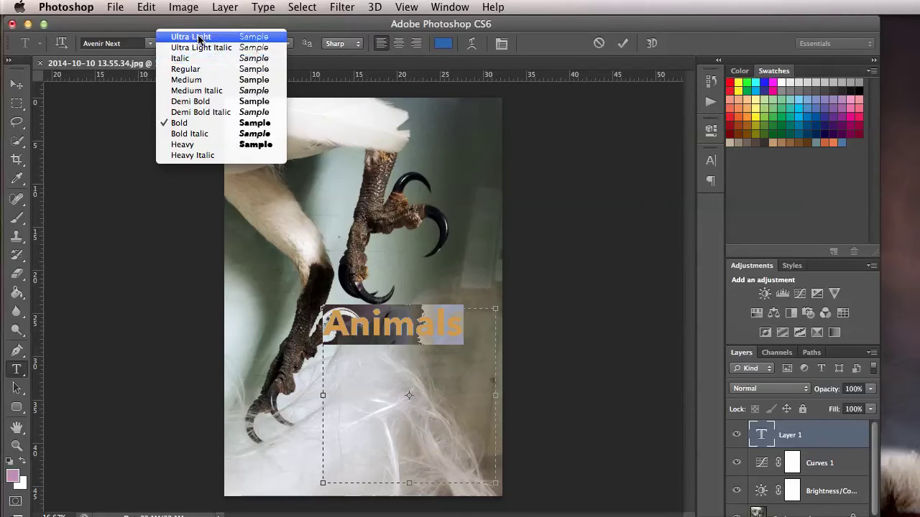
pyautogui.click(199, 37)
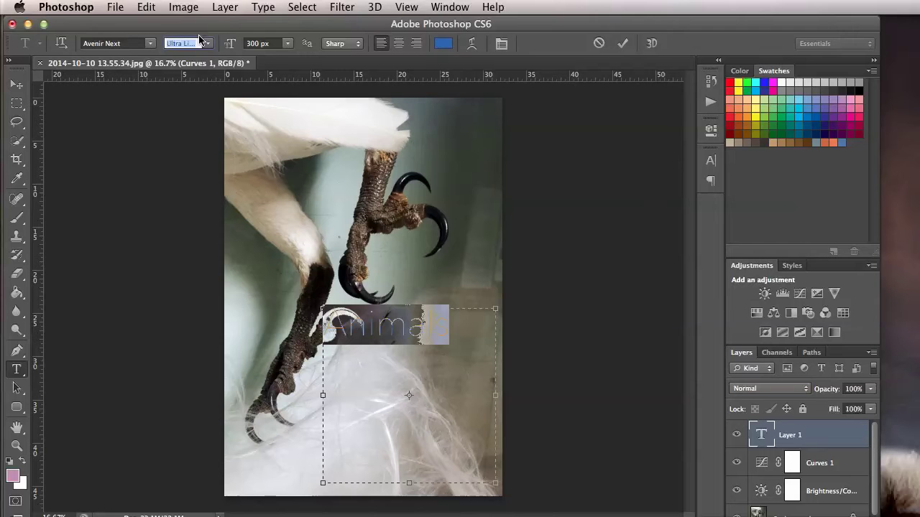
pyautogui.click(208, 45)
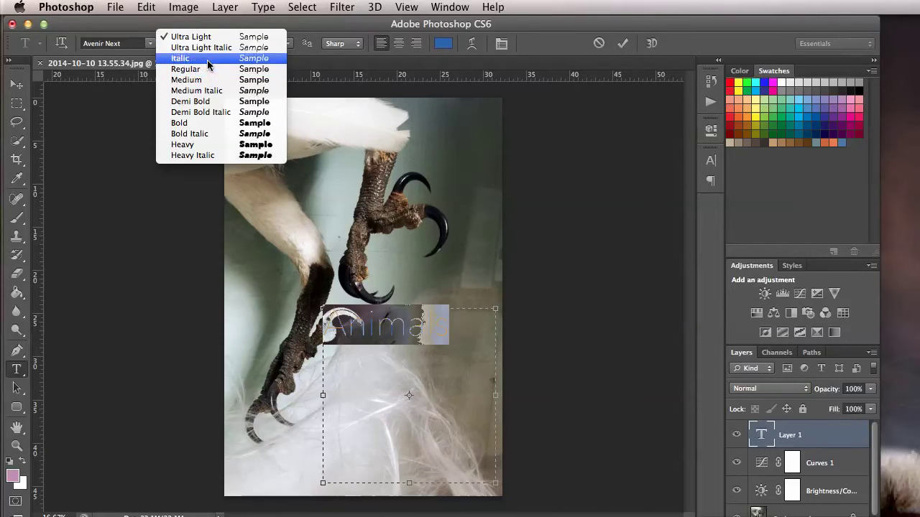
pyautogui.click(208, 69)
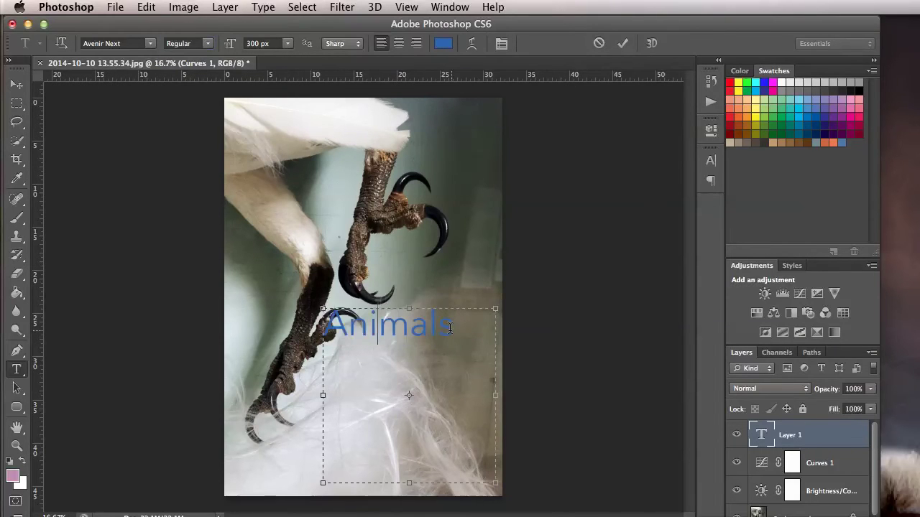
# Move the "Animals" text down and slightly to the right, onto the white feathers
pyautogui.click(18, 85)
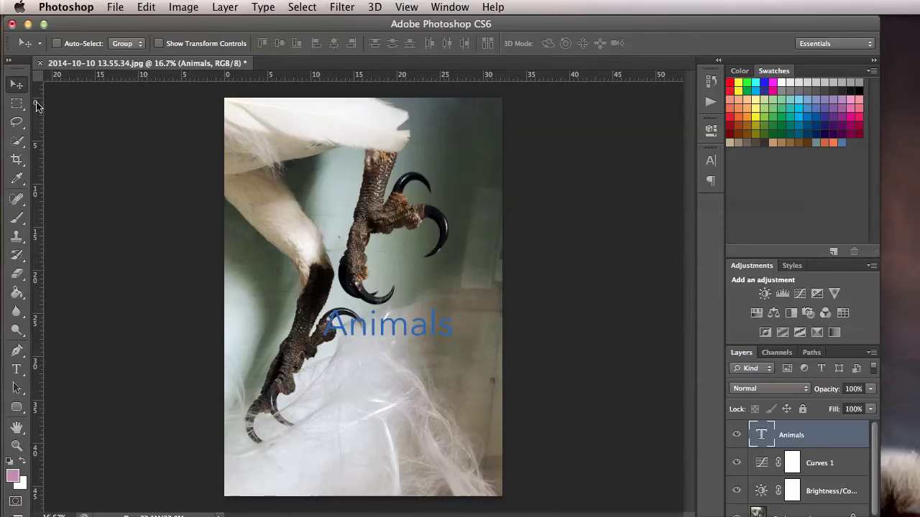
pyautogui.moveTo(372, 328); pyautogui.dragTo(400, 365)
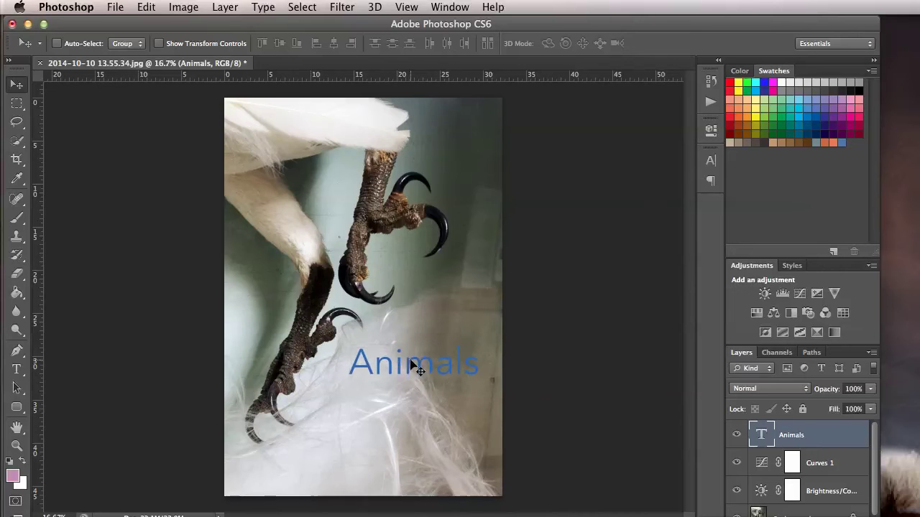
pyautogui.click(15, 371)
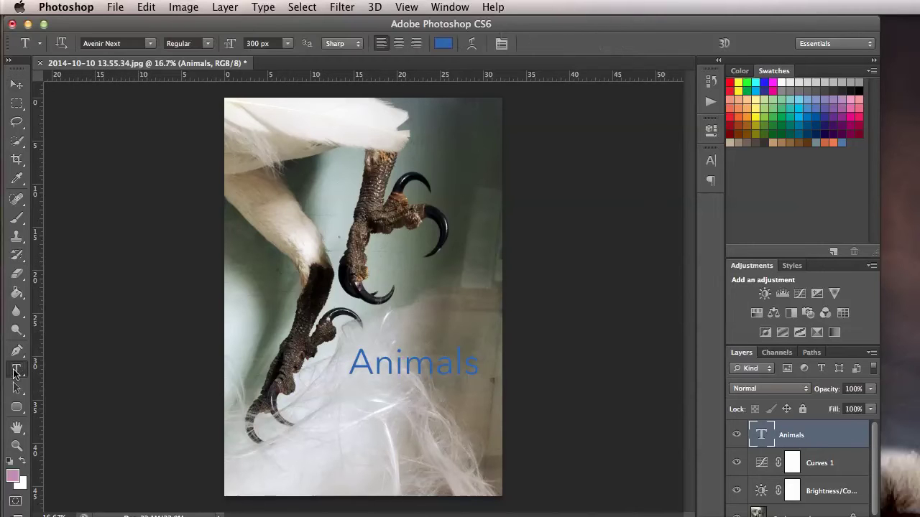
pyautogui.click(373, 363)
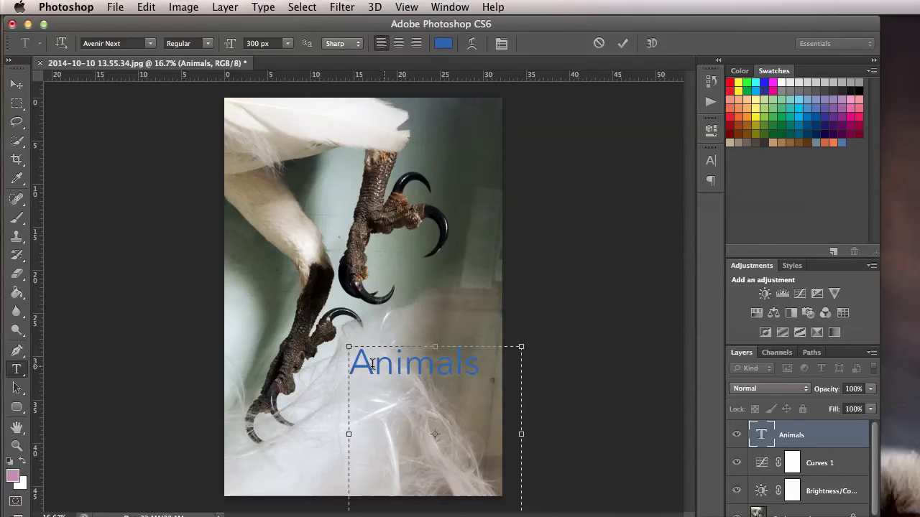
pyautogui.click(16, 84)
pyautogui.moveTo(405, 392); pyautogui.dragTo(398, 402)
# Add a separate text layer reading "adfadf" above the word "Animals" and hide that layer
pyautogui.click(16, 369)
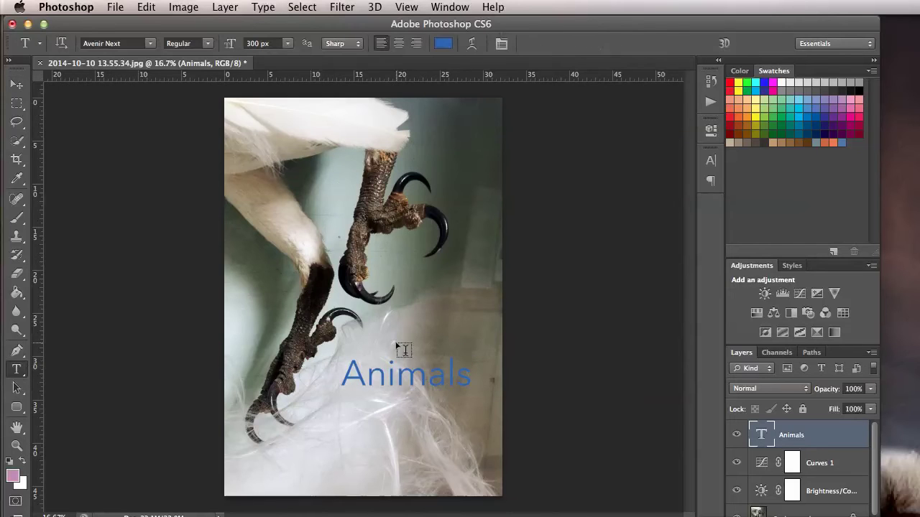
pyautogui.click(379, 332)
pyautogui.write('adfadf')
pyautogui.click(16, 84)
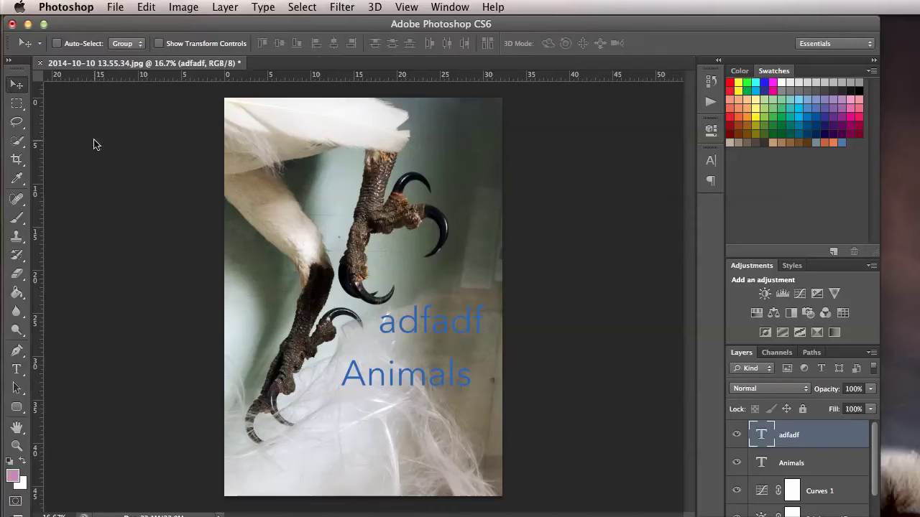
pyautogui.click(736, 435)
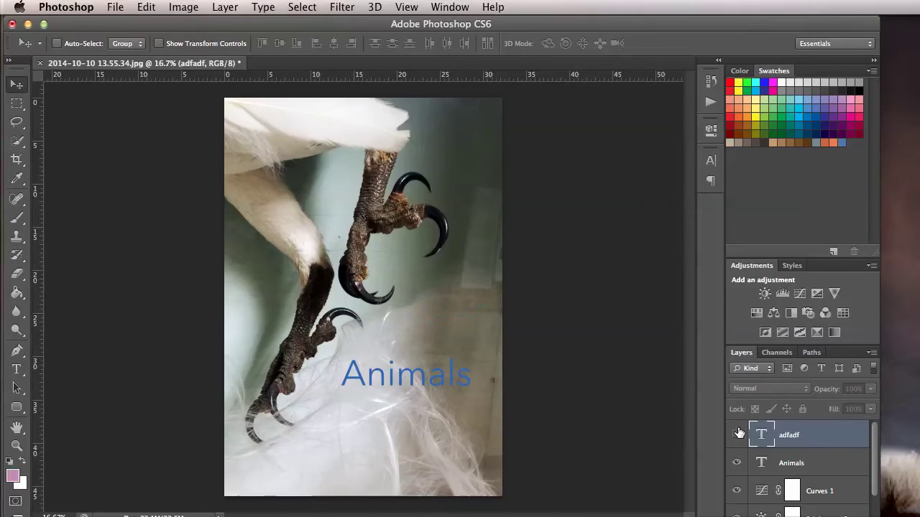
# Replace the text "Animals" with "ANIMALS" in capital letters
pyautogui.click(16, 368)
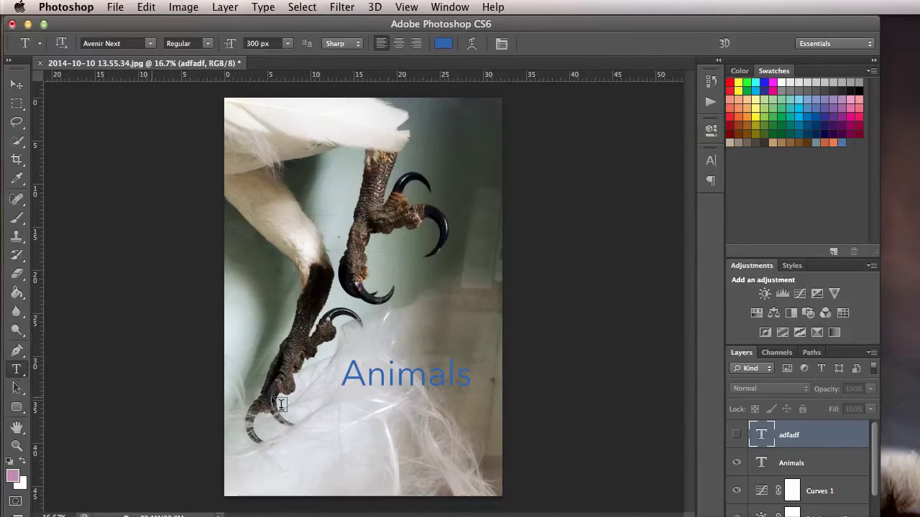
pyautogui.click(359, 378)
pyautogui.moveTo(472, 375); pyautogui.dragTo(428, 375)
pyautogui.press('super+a')
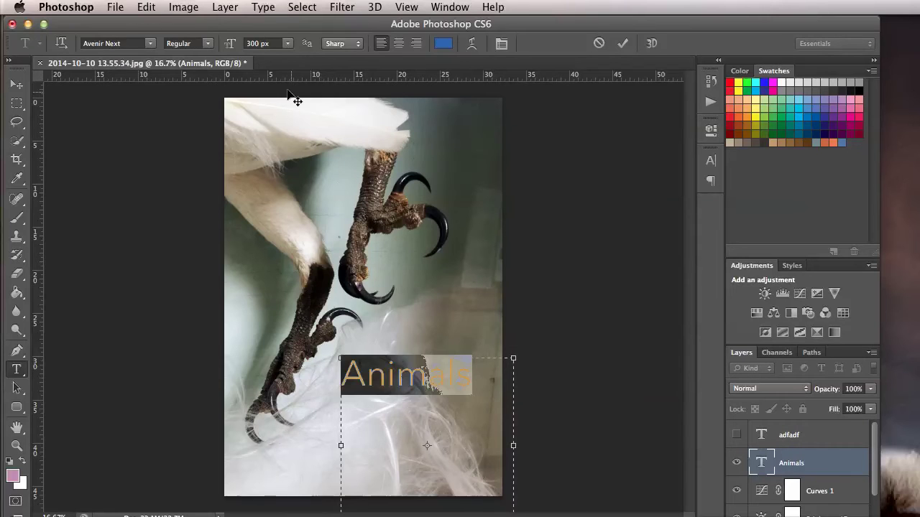
pyautogui.write('ANIMA')
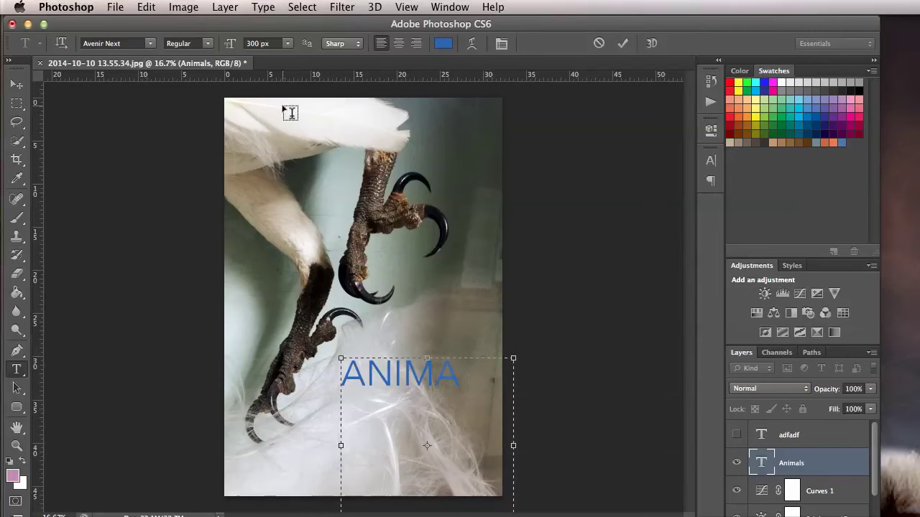
pyautogui.write('LS')
# Recolour the "ANIMALS" text a brighter, more saturated blue and move it slightly left and down
pyautogui.press('super+a')
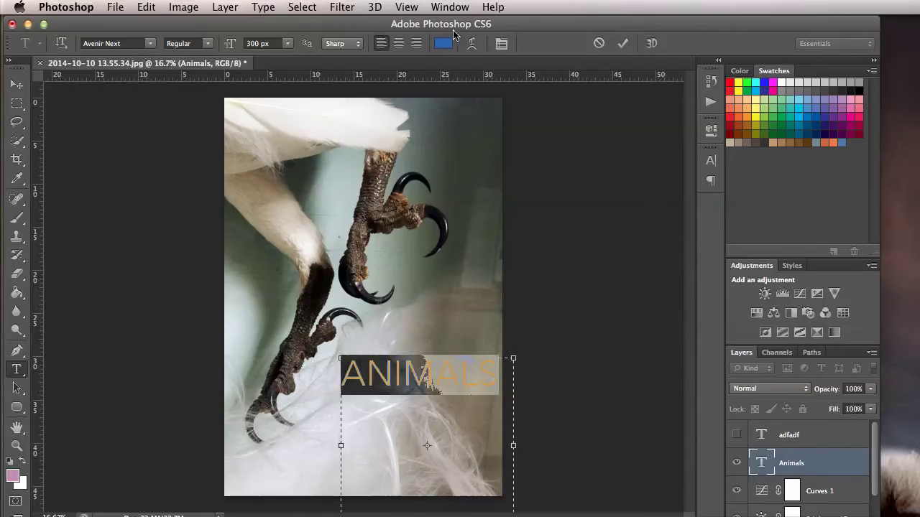
pyautogui.click(444, 43)
pyautogui.moveTo(390, 284); pyautogui.dragTo(421, 257)
pyautogui.click(549, 228)
pyautogui.click(16, 84)
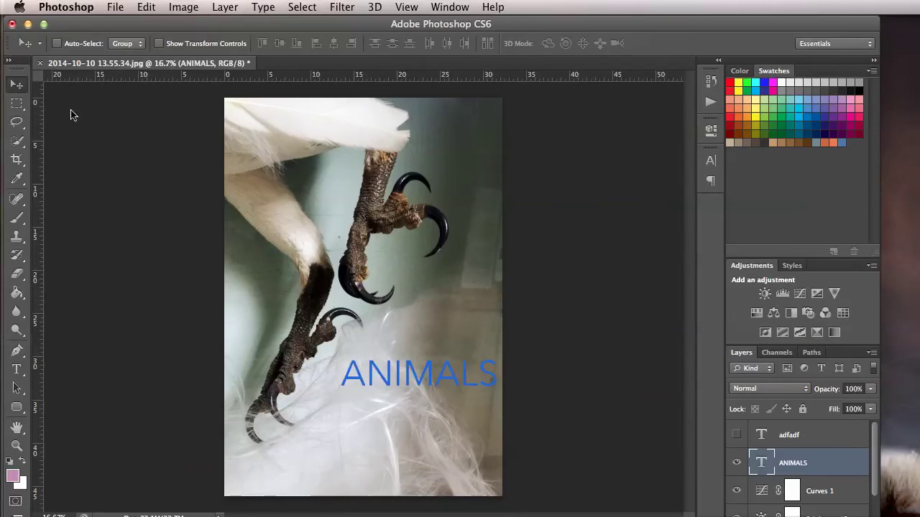
pyautogui.moveTo(446, 380); pyautogui.dragTo(427, 388)
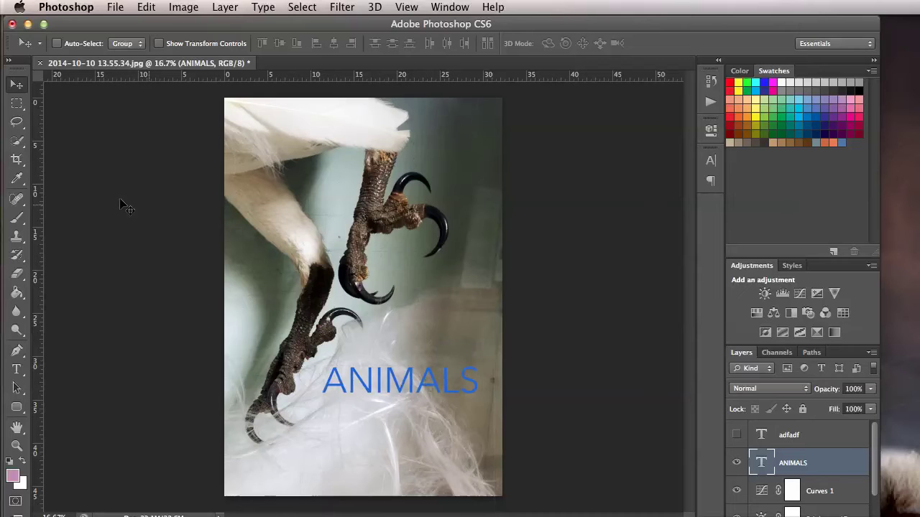
# Create a second text box over the bird's legs in the middle of the photo and enter "in"
pyautogui.click(18, 368)
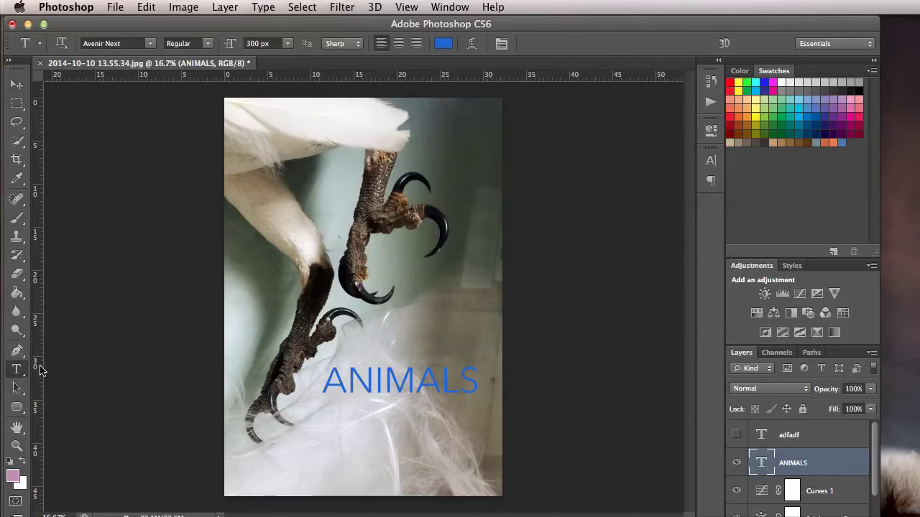
pyautogui.moveTo(268, 225); pyautogui.dragTo(385, 288)
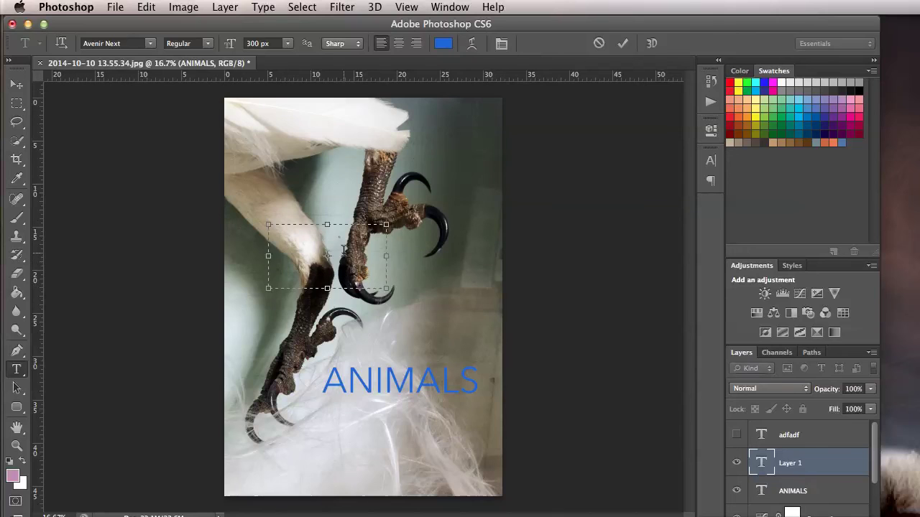
pyautogui.write('in')
# Recolour the "in" text a darker, muted blue and place it just below and left of "ANIMALS"
pyautogui.press('super+a')
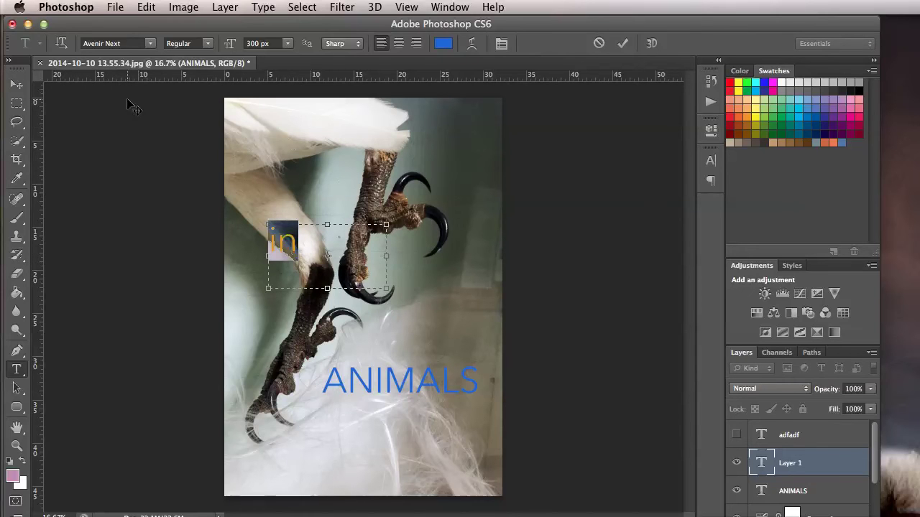
pyautogui.click(442, 43)
pyautogui.moveTo(419, 258); pyautogui.dragTo(370, 317)
pyautogui.click(580, 220)
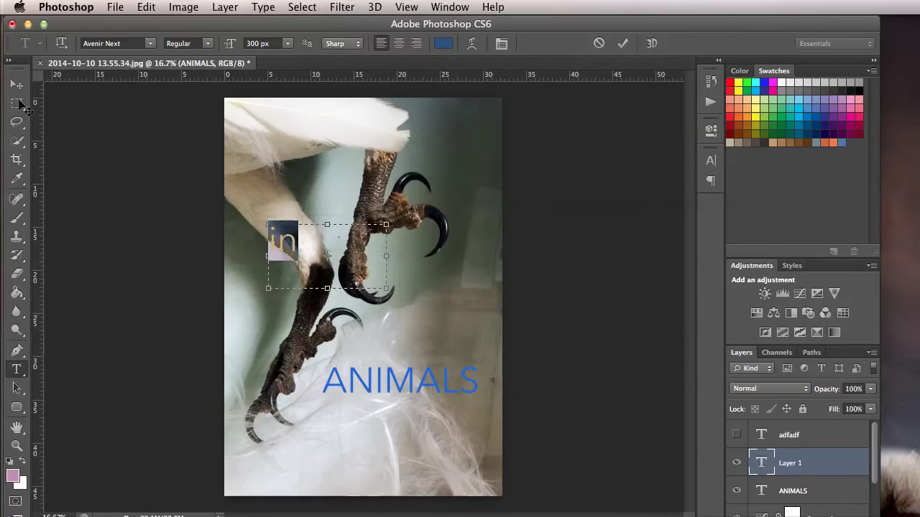
pyautogui.click(16, 84)
pyautogui.moveTo(285, 240); pyautogui.dragTo(302, 413)
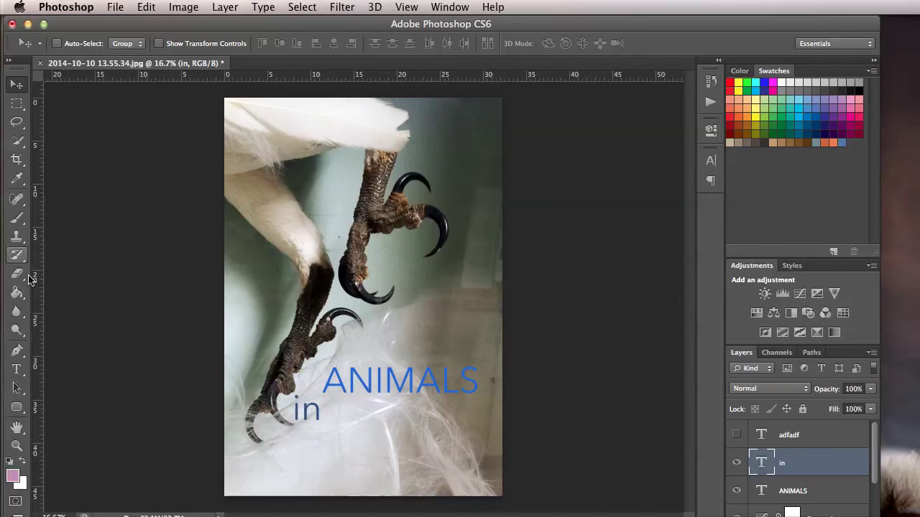
# Create a new text box over the bird's upper legs, enter "motion" and select the whole word
pyautogui.click(16, 388)
pyautogui.click(17, 369)
pyautogui.moveTo(268, 171); pyautogui.dragTo(433, 275)
pyautogui.write('motion')
pyautogui.press('super+a')
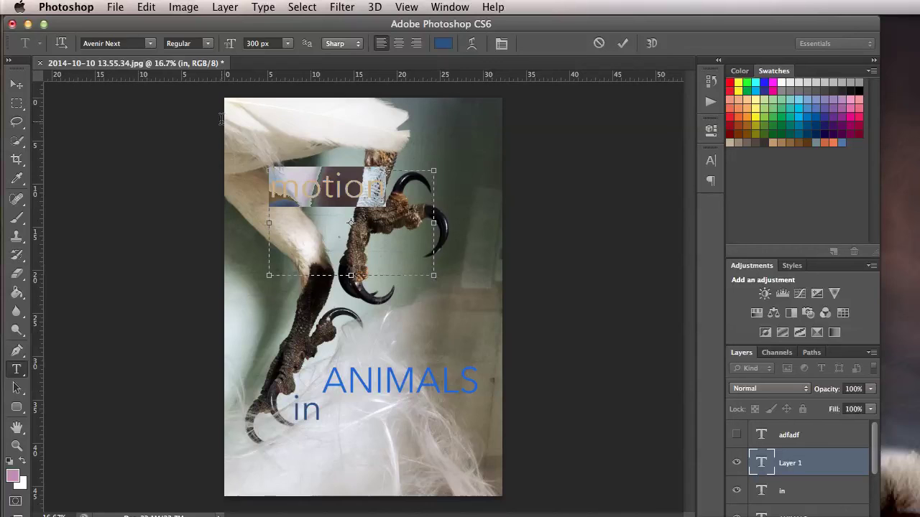
# Try the Goudy Old Style font and the Italic style on the "motion" text
pyautogui.click(88, 42)
pyautogui.write('Goudy Old Style')
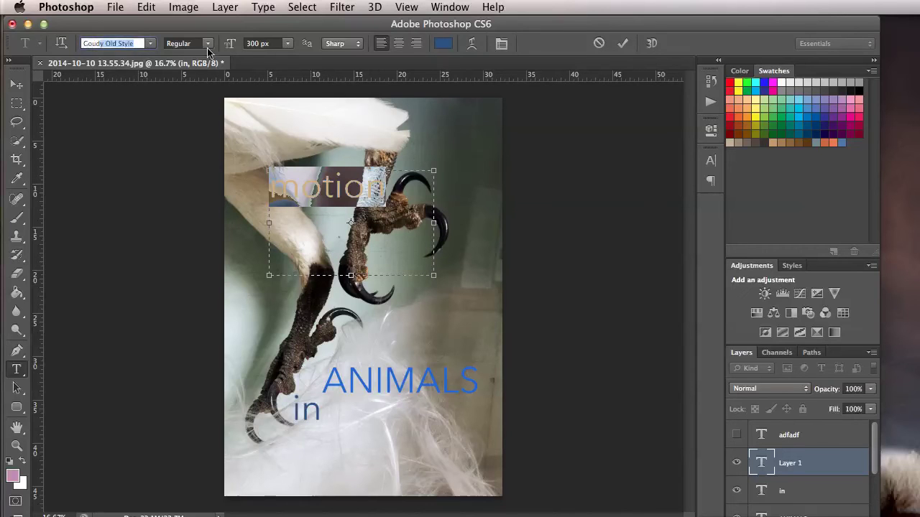
pyautogui.click(207, 48)
pyautogui.click(197, 56)
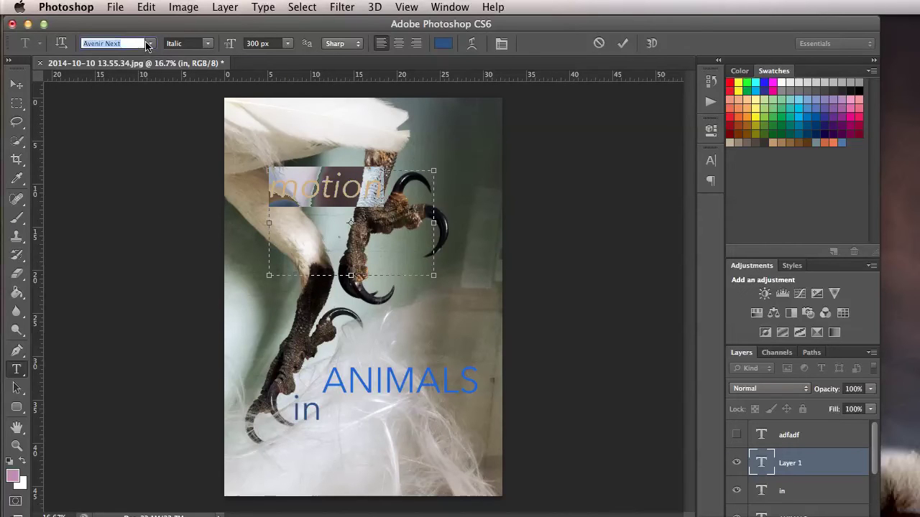
# Step through the fonts and set the "motion" text in Bickham Script Regular
pyautogui.press('Down')
pyautogui.press('Down')
pyautogui.press('Down')
pyautogui.press('Down')
pyautogui.press('Down')
pyautogui.press('Down')
pyautogui.press('Down')
pyautogui.press('Down')
pyautogui.press('Down')
pyautogui.press('Down')
pyautogui.press('Down')
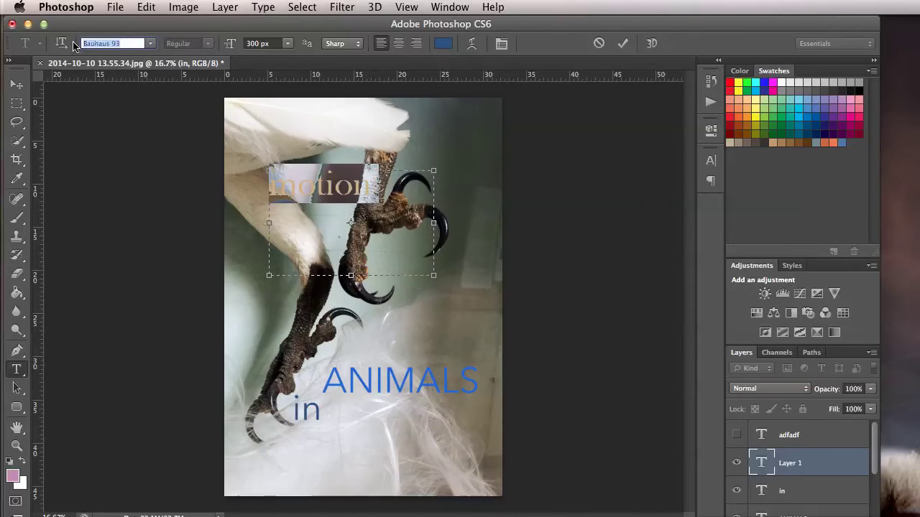
pyautogui.press('Down')
pyautogui.press('Down')
pyautogui.press('Down')
pyautogui.press('Down')
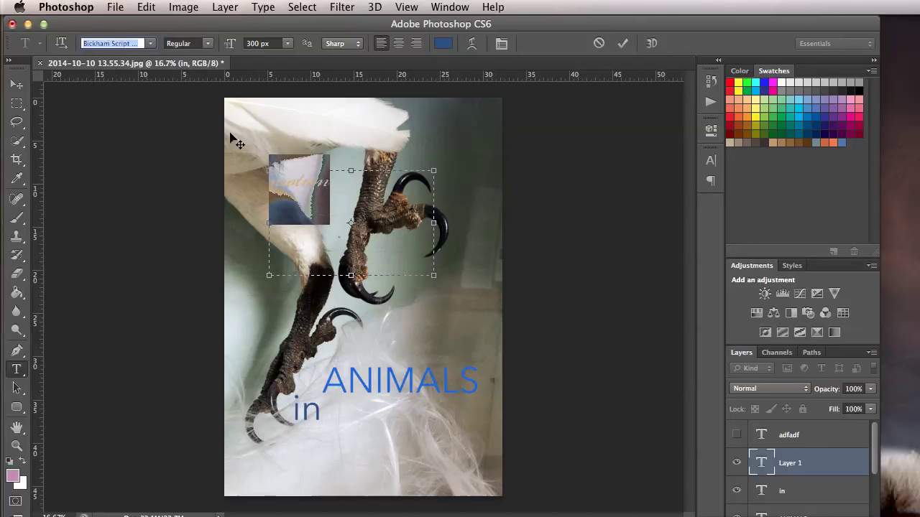
# Enlarge the "motion" text in repeated small increments to 590 px
pyautogui.click(310, 177)
pyautogui.press('super+alt+shift+period')
pyautogui.press('super+alt+shift+period')
pyautogui.press('super+alt+shift+period')
pyautogui.press('super+alt+shift+period')
pyautogui.press('super+alt+shift+period')
pyautogui.press('super+alt+shift+period')
pyautogui.press('super+alt+shift+period')
pyautogui.press('super+alt+shift+period')
pyautogui.press('super+alt+shift+period')
pyautogui.press('super+alt+shift+period')
pyautogui.press('super+alt+shift+period')
pyautogui.press('super+alt+shift+period')
pyautogui.press('super+alt+shift+period')
pyautogui.press('super+alt+shift+period')
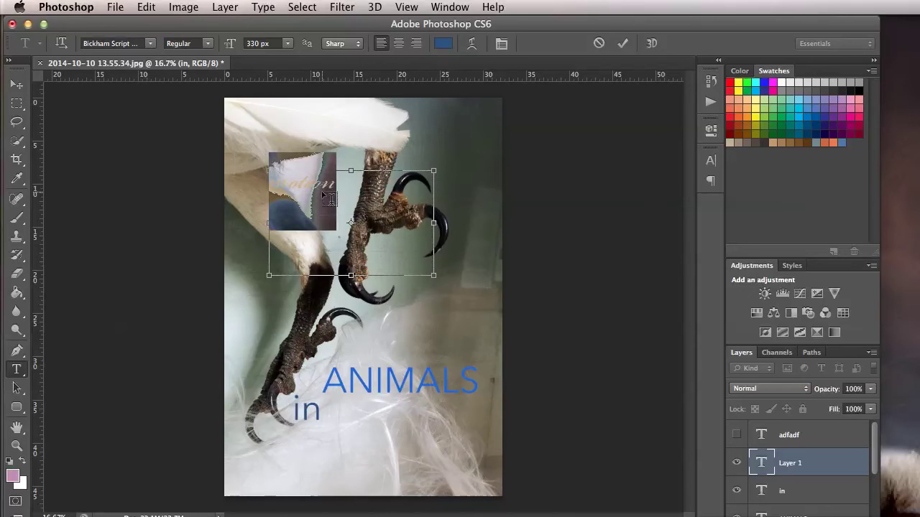
pyautogui.press('super+alt+shift+period')
pyautogui.press('super+alt+shift+period')
pyautogui.press('super+alt+shift+period')
pyautogui.press('super+alt+shift+period')
pyautogui.press('super+alt+shift+period')
pyautogui.press('super+alt+shift+period')
pyautogui.press('super+alt+shift+period')
pyautogui.press('super+alt+shift+period')
pyautogui.press('super+alt+shift+period')
pyautogui.press('super+alt+shift+period')
pyautogui.press('super+alt+shift+period')
pyautogui.press('super+alt+shift+period')
pyautogui.press('super+alt+shift+period')
pyautogui.press('super+alt+shift+period')
pyautogui.press('super+alt+shift+period')
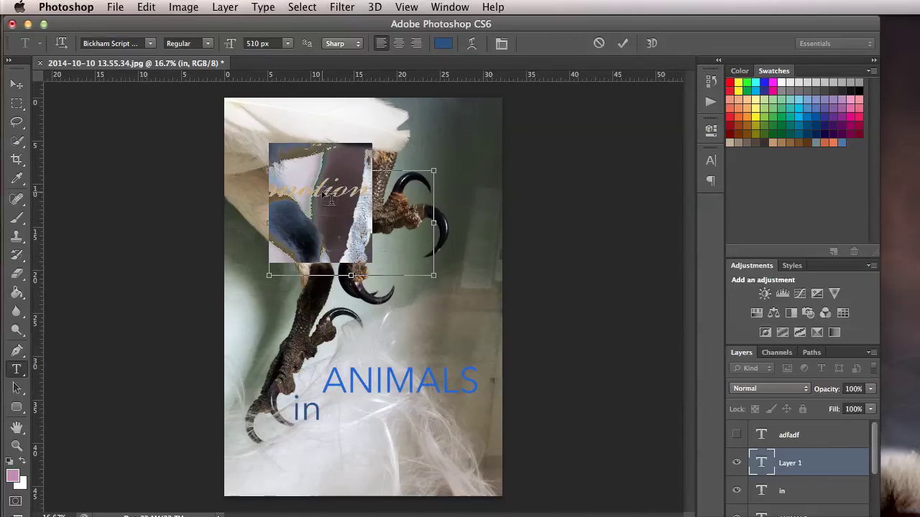
# Set the "motion" text size to 700 px and move the word down just below "ANIMALS"
pyautogui.click(288, 44)
pyautogui.click(287, 43)
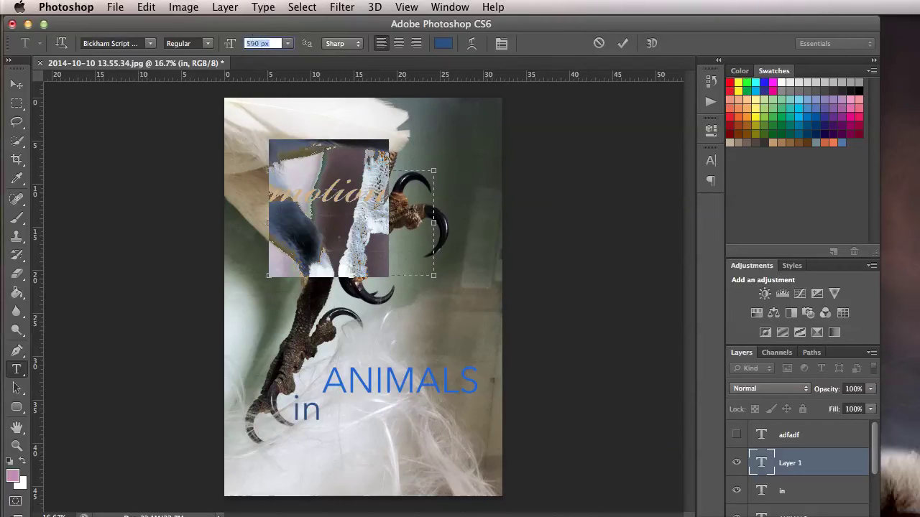
pyautogui.write('700')
pyautogui.click(17, 84)
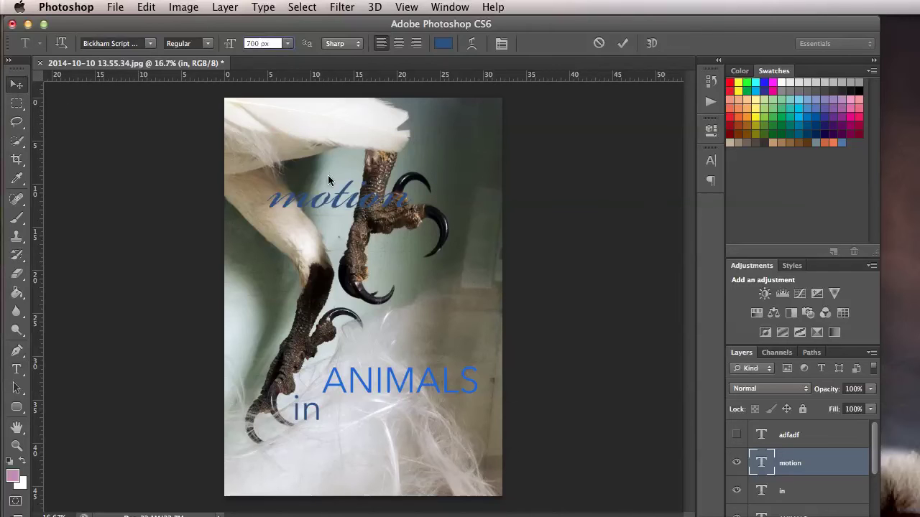
pyautogui.moveTo(352, 200); pyautogui.dragTo(405, 429)
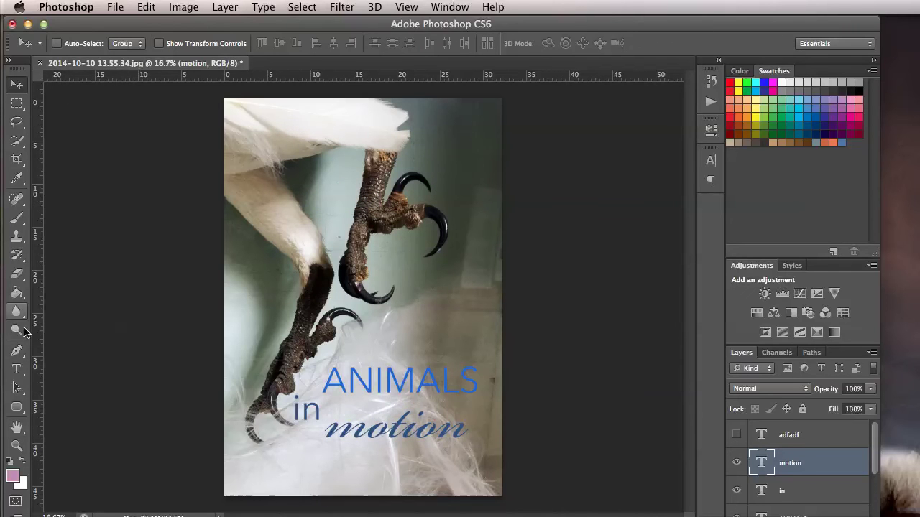
# Set the "motion" text size to 800 px and move it up beside "in", slightly overlapping the bottom of "ANIMALS"
pyautogui.click(16, 368)
pyautogui.click(367, 420)
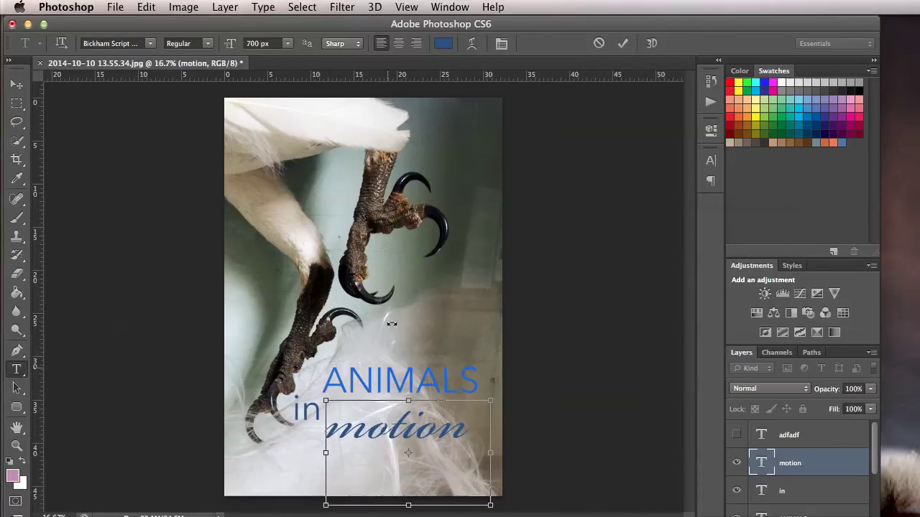
pyautogui.hotkey('ctrl', 'a')
pyautogui.click(245, 42)
pyautogui.write('800')
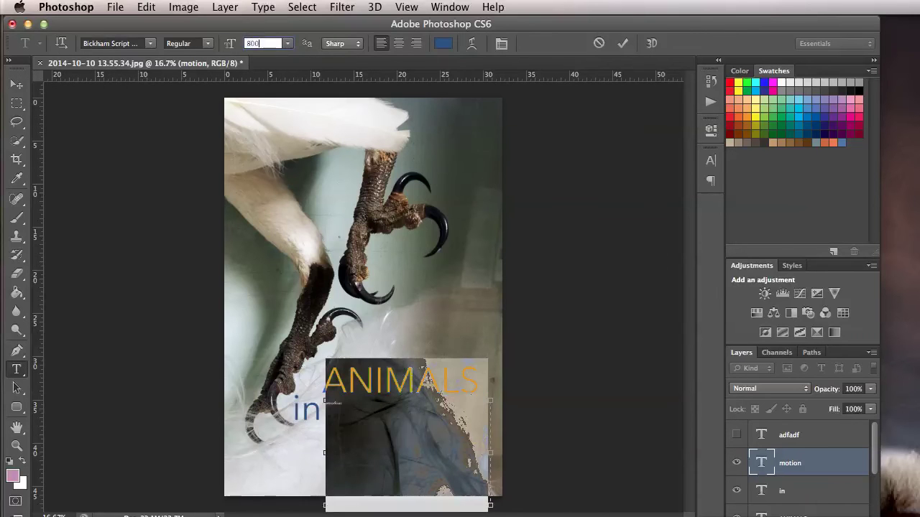
pyautogui.click(16, 84)
pyautogui.moveTo(429, 435); pyautogui.dragTo(422, 410)
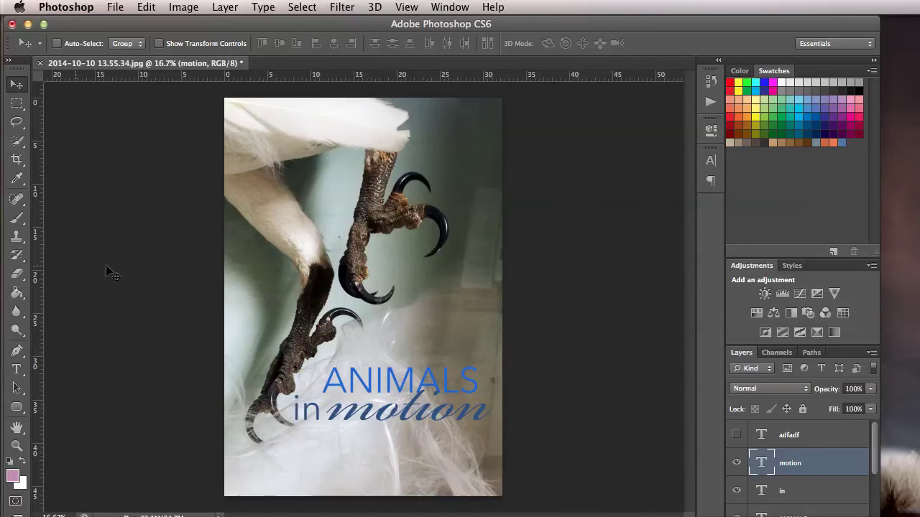
# Select the "motion", "in" and "ANIMALS" layers together and move the title down and slightly left on the photo
pyautogui.keyDown('shift'); pyautogui.click(792, 482); pyautogui.keyUp('shift')
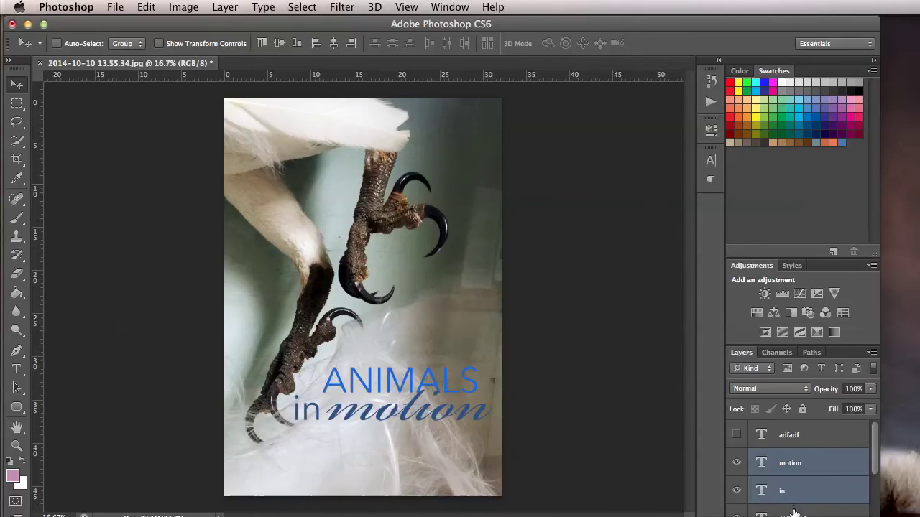
pyautogui.moveTo(405, 412); pyautogui.dragTo(376, 465)
pyautogui.moveTo(386, 466); pyautogui.dragTo(387, 465)
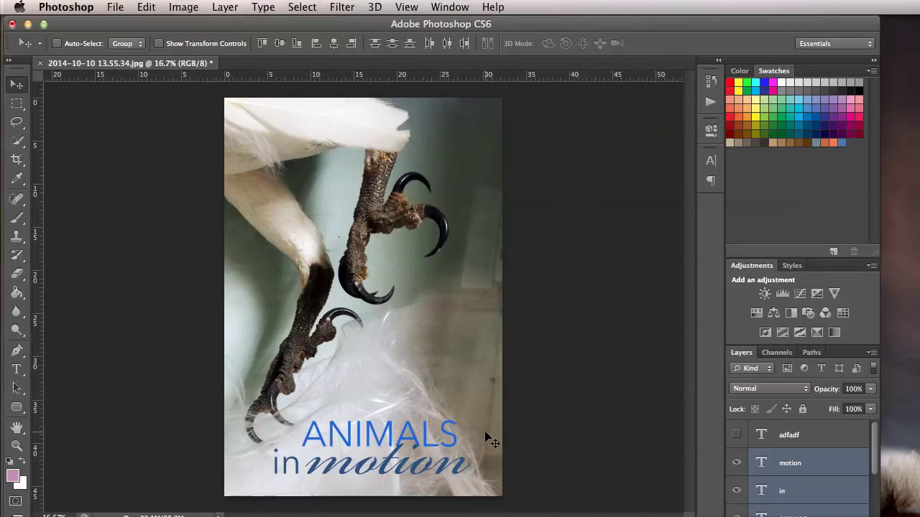
# Scale up the three title layers together so they span nearly the photo's full width along its bottom edge
pyautogui.hotkey('ctrl', 't')
pyautogui.moveTo(478, 410); pyautogui.dragTo(540, 364)
pyautogui.moveTo(488, 378); pyautogui.dragTo(449, 422)
pyautogui.press('Return')
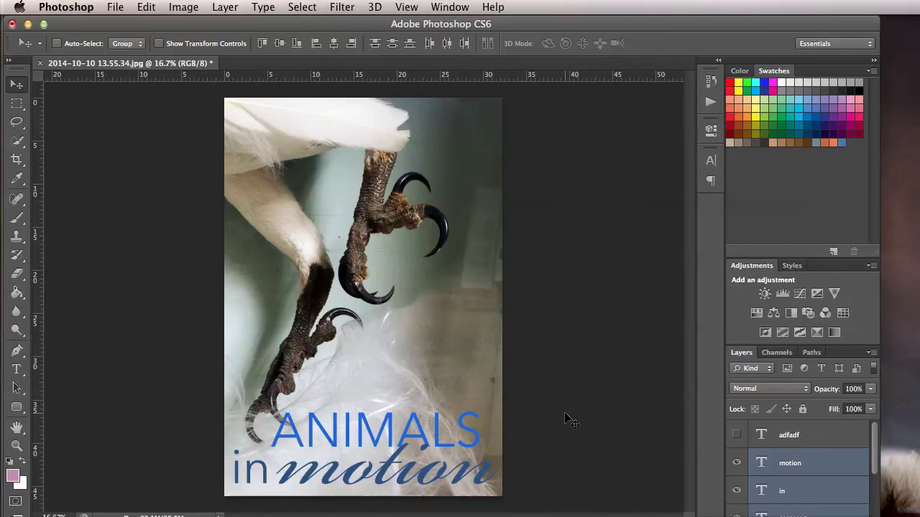
# Rasterize the "ANIMALS" text layer
pyautogui.press('super+plus')
pyautogui.press('super+plus')
pyautogui.moveTo(538, 421); pyautogui.dragTo(490, 191)
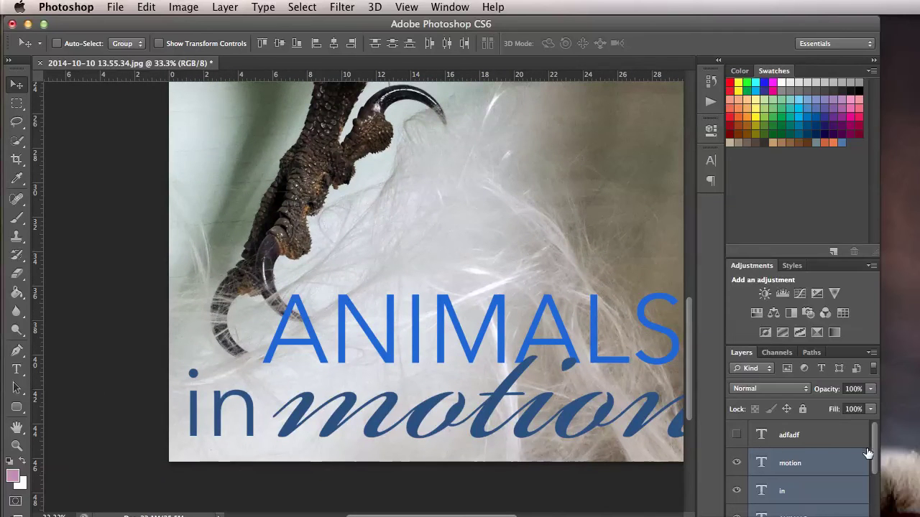
pyautogui.scroll(-1, 877, 460)
pyautogui.scroll(1, 876, 467)
pyautogui.click(772, 463)
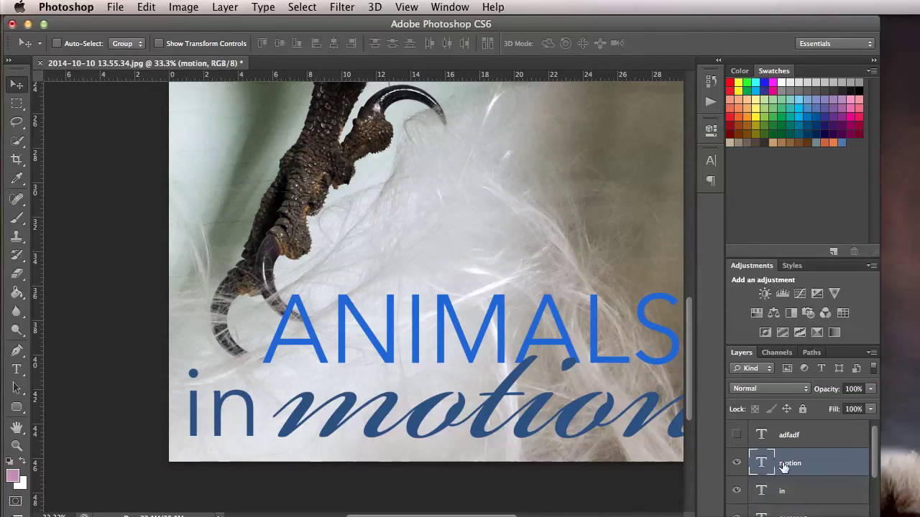
pyautogui.scroll(-1, 868, 466)
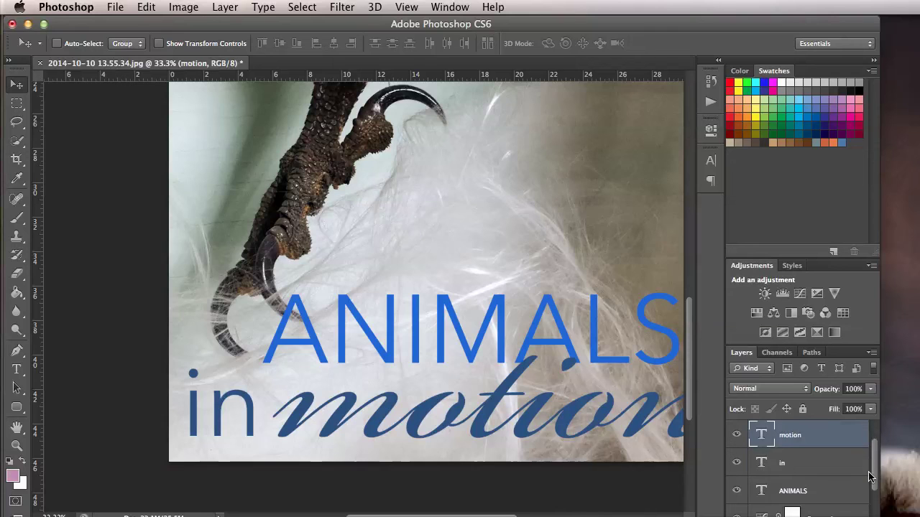
pyautogui.click(785, 492)
pyautogui.rightClick(785, 492)
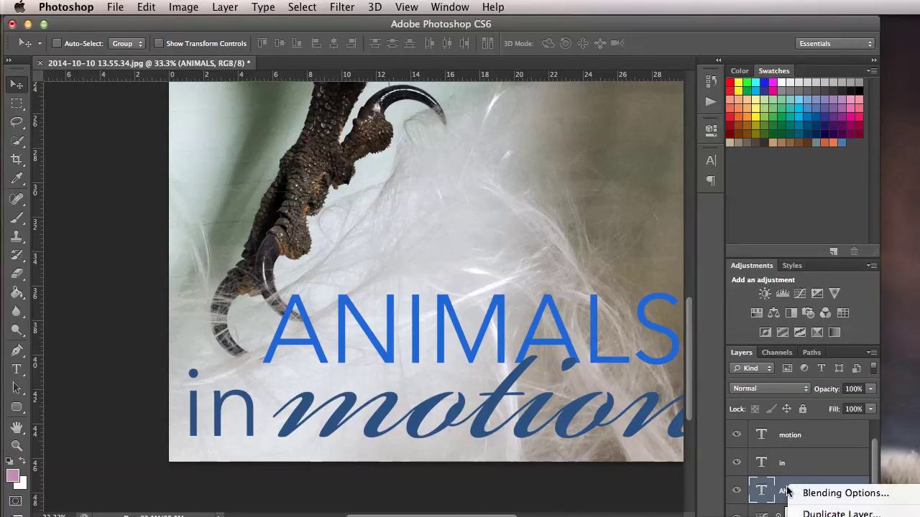
pyautogui.click(826, 516)
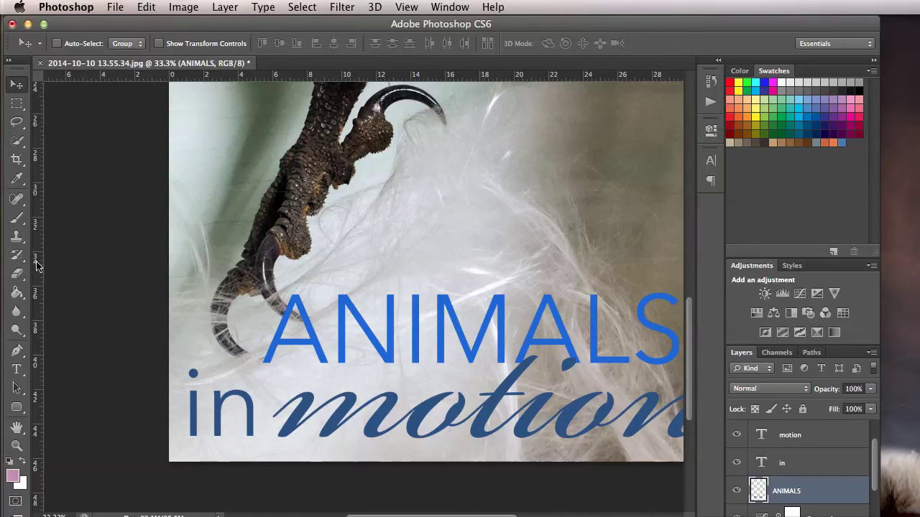
# Erase the part of the letter "A" in "ANIMALS" that covers the claw, using a 36 px eraser at 100% hardness
pyautogui.click(17, 273)
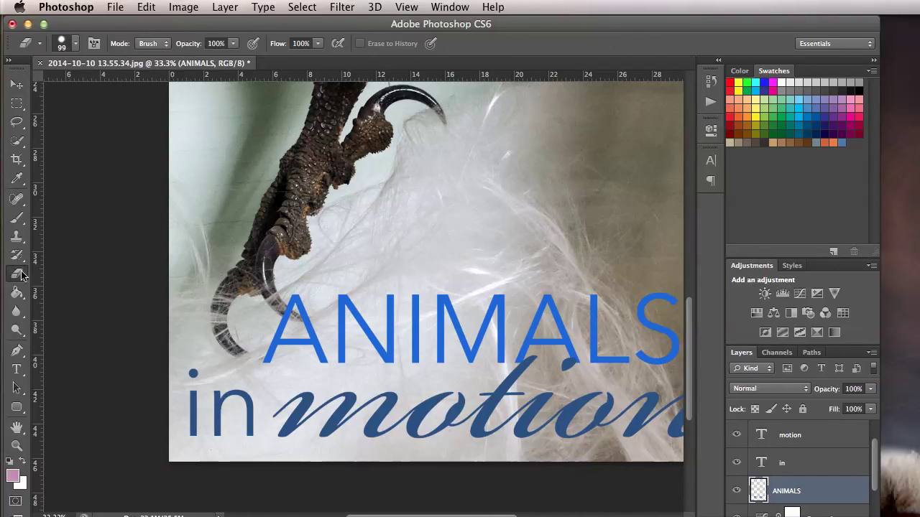
pyautogui.click(75, 44)
pyautogui.moveTo(71, 77); pyautogui.dragTo(50, 87)
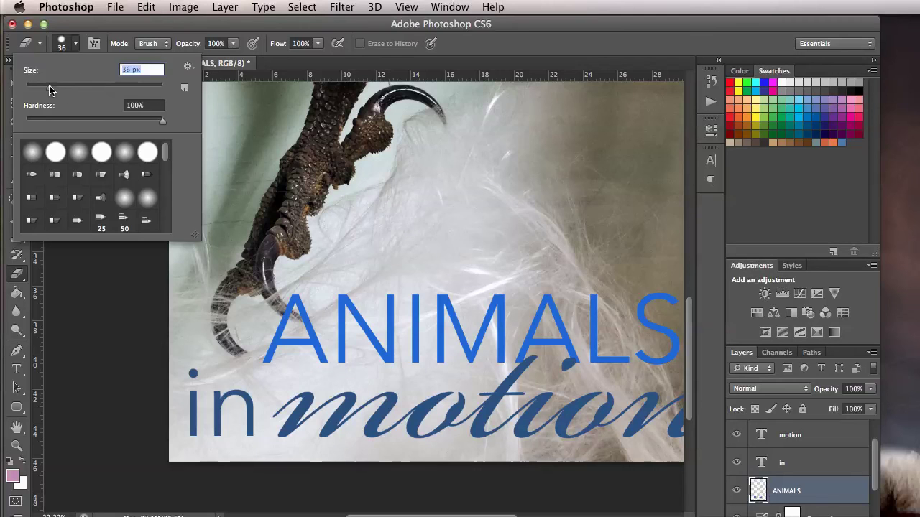
pyautogui.click(285, 311)
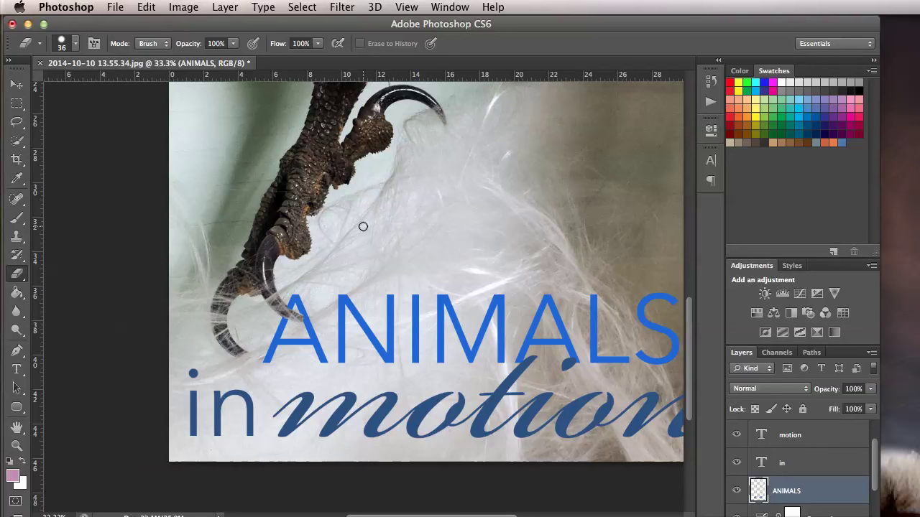
pyautogui.press('super+minus')
pyautogui.press('super+minus')
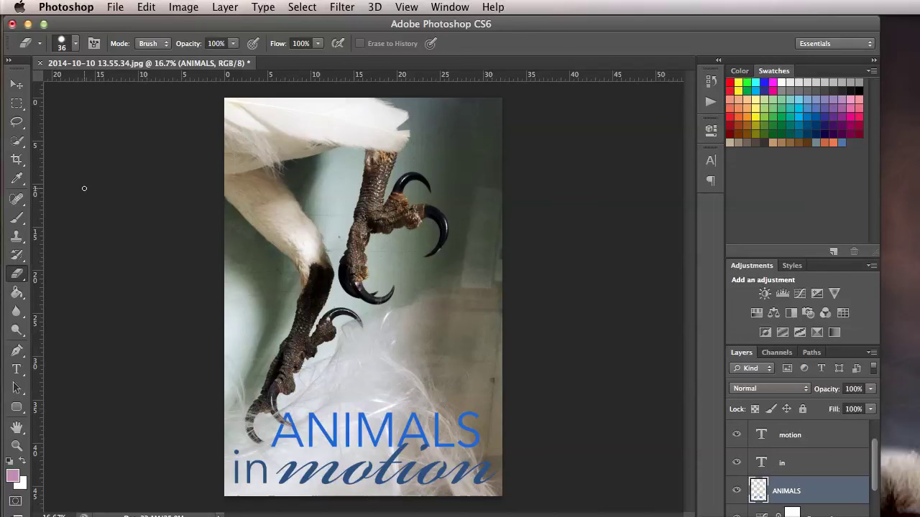
pyautogui.click(16, 82)
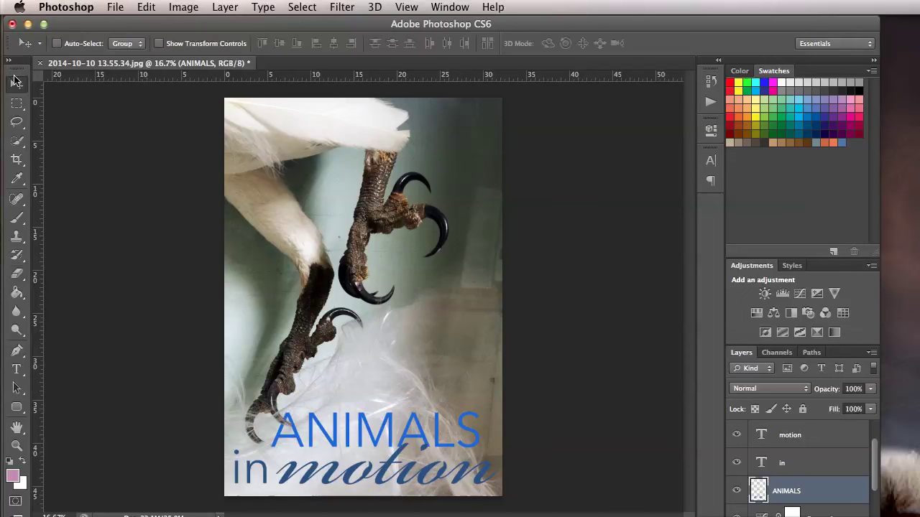